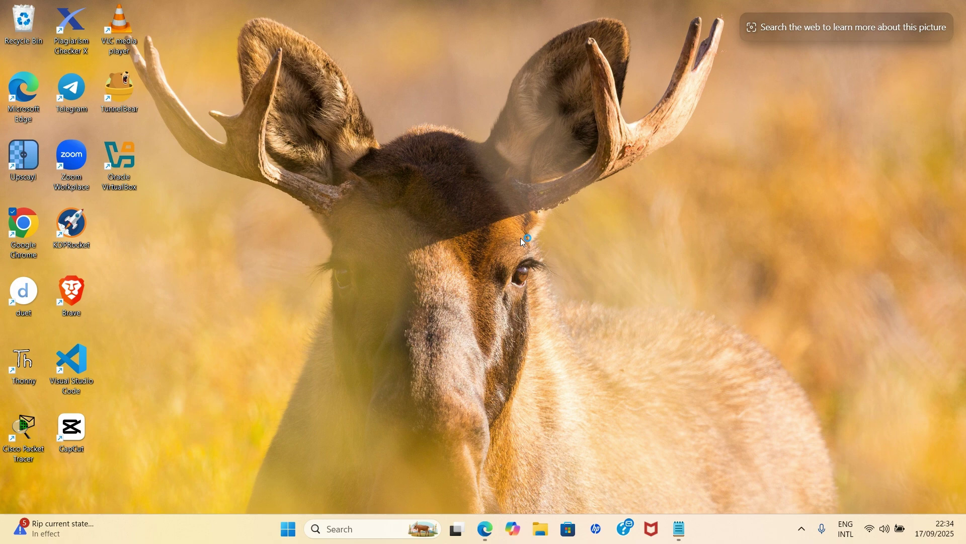
# Step: Open Pictures > Tutorials in File Explorer and preview the Wedding Invitation Card image full-screen
pyautogui.click(536, 534)
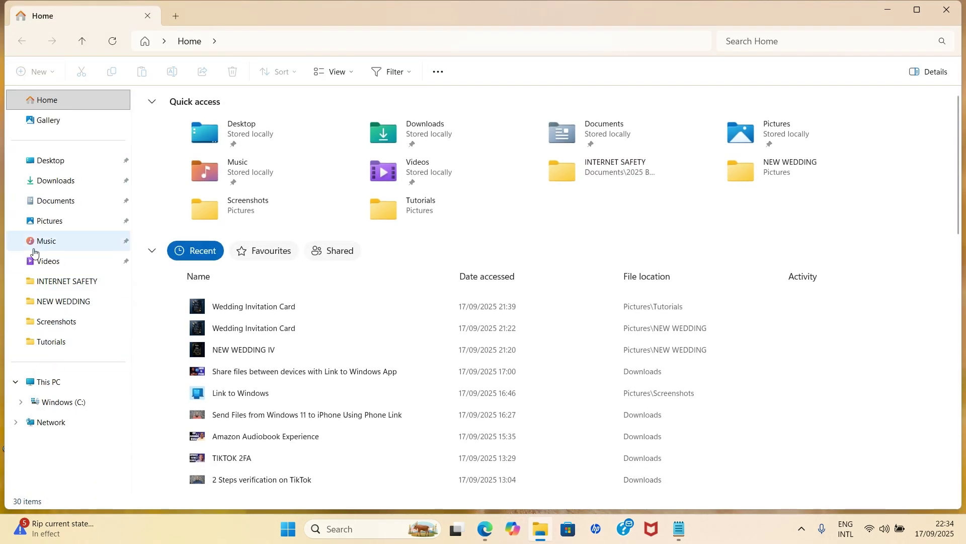
pyautogui.click(45, 221)
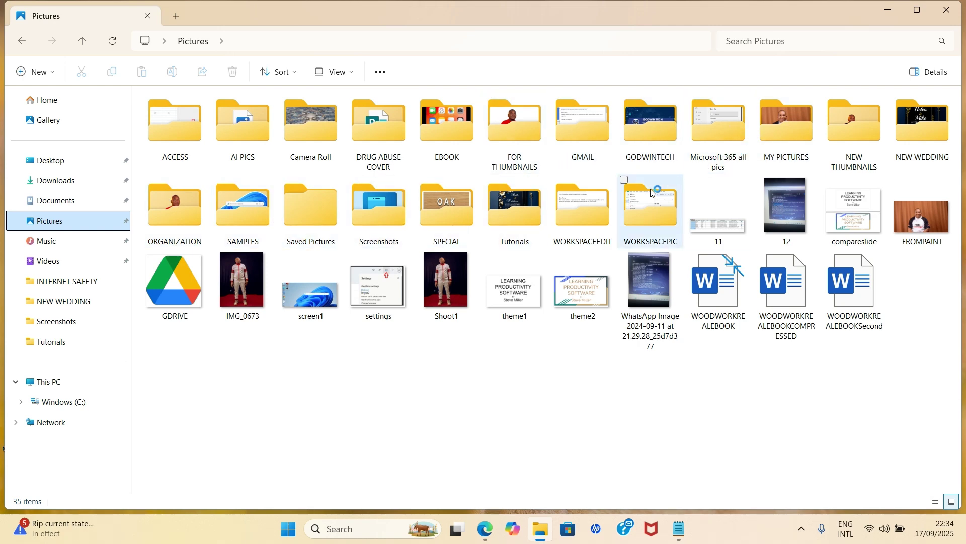
pyautogui.click(506, 216)
pyautogui.doubleClick(505, 215)
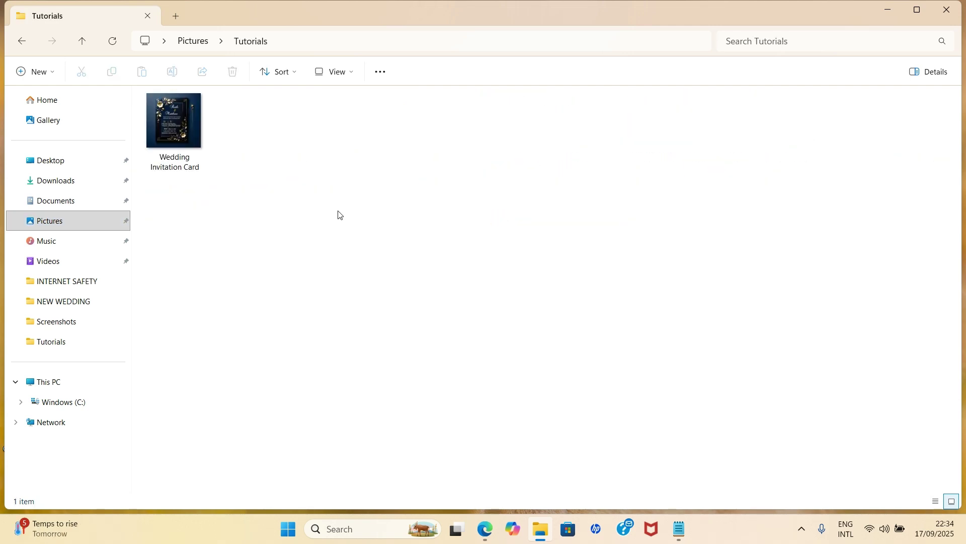
pyautogui.doubleClick(165, 119)
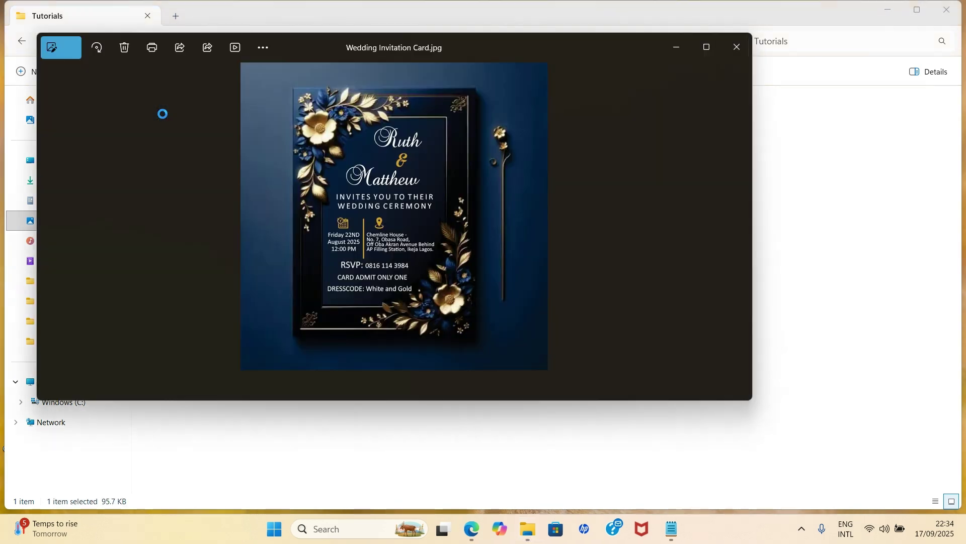
pyautogui.click(709, 49)
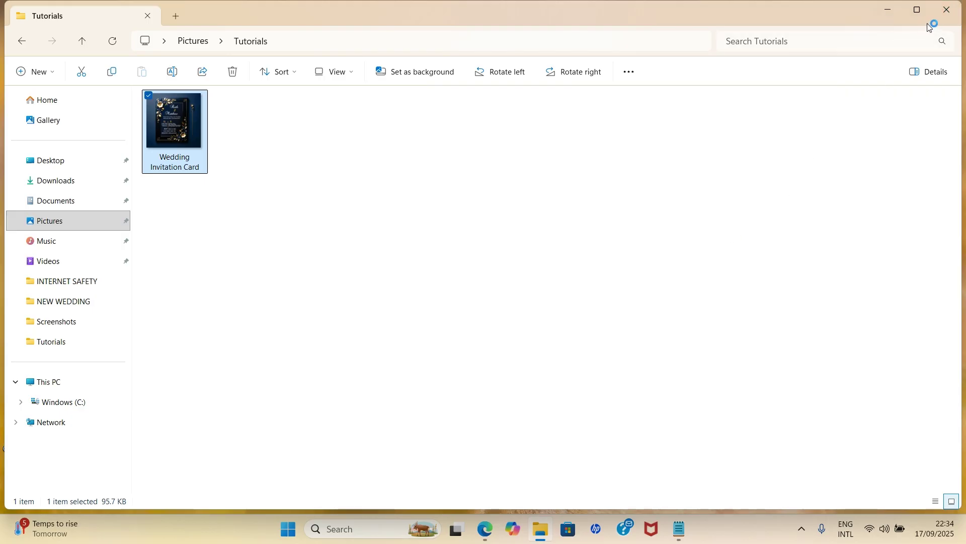
# Step: Close File Explorer and try launching Copilot from the taskbar
pyautogui.click(948, 10)
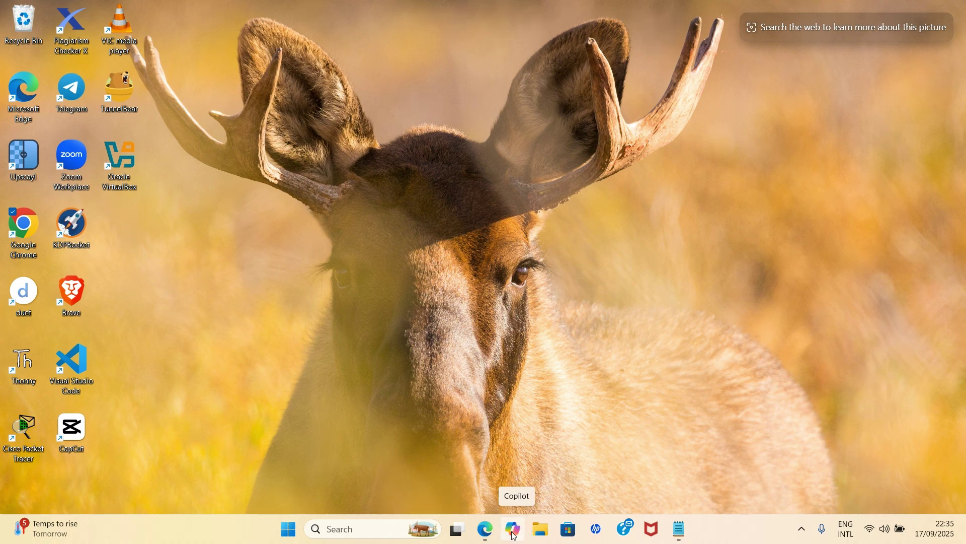
pyautogui.click(514, 537)
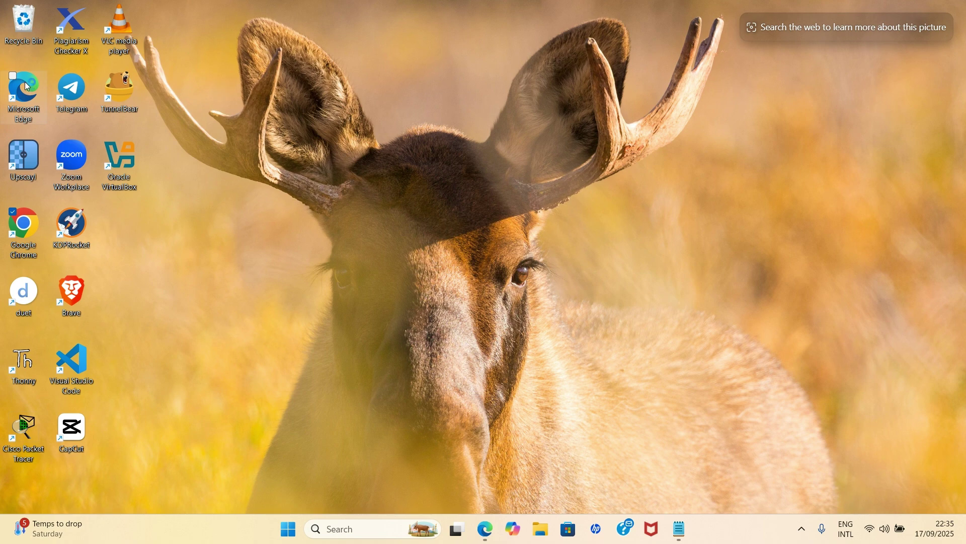
# Step: Launch Edge and search Bing for Microsoft Copilot from the address bar
pyautogui.doubleClick(25, 82)
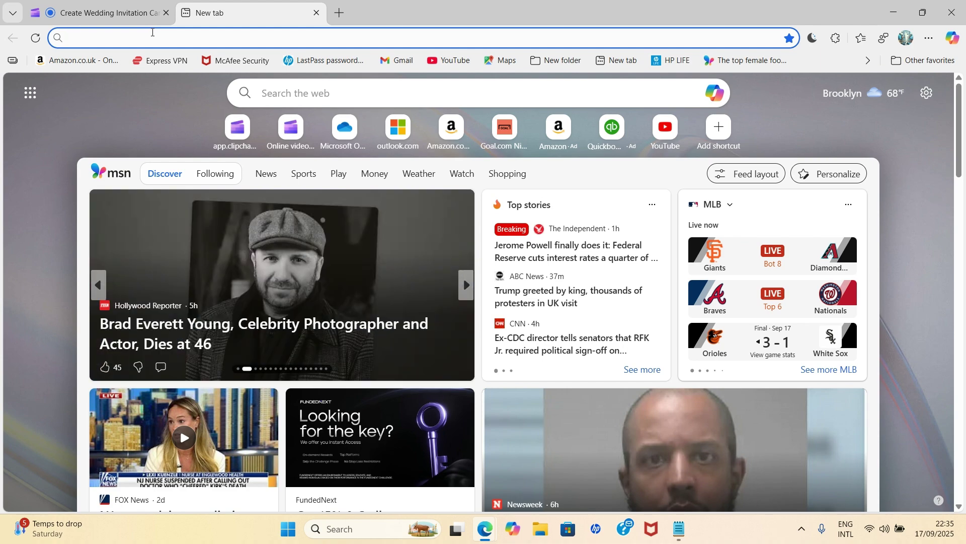
pyautogui.write('Microsoft Copilot')
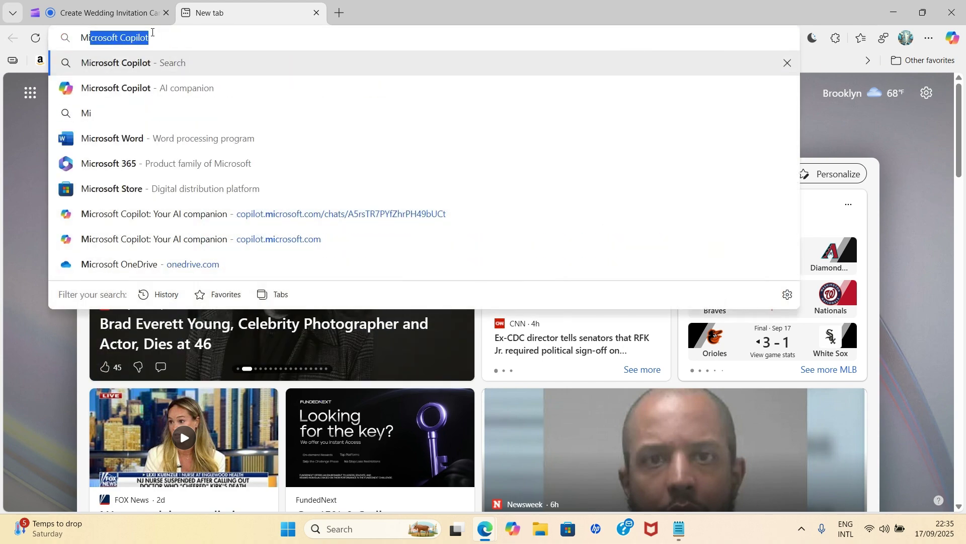
pyautogui.press('Right')
pyautogui.press('Return')
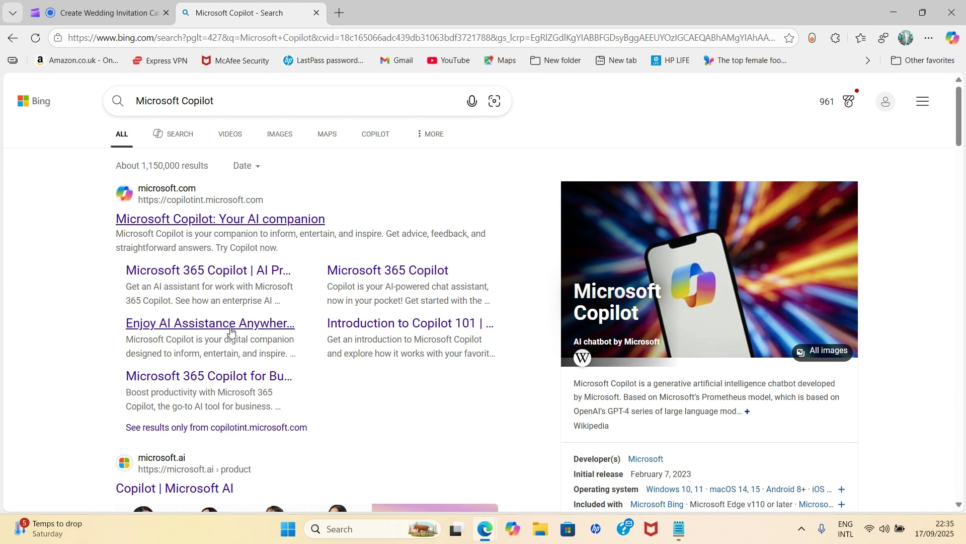
pyautogui.scroll(-2, 231, 332)
pyautogui.scroll(2, 231, 339)
# Step: Open the Copilot site and upload Wedding Invitation Card from Pictures > Tutorials to a message
pyautogui.click(194, 222)
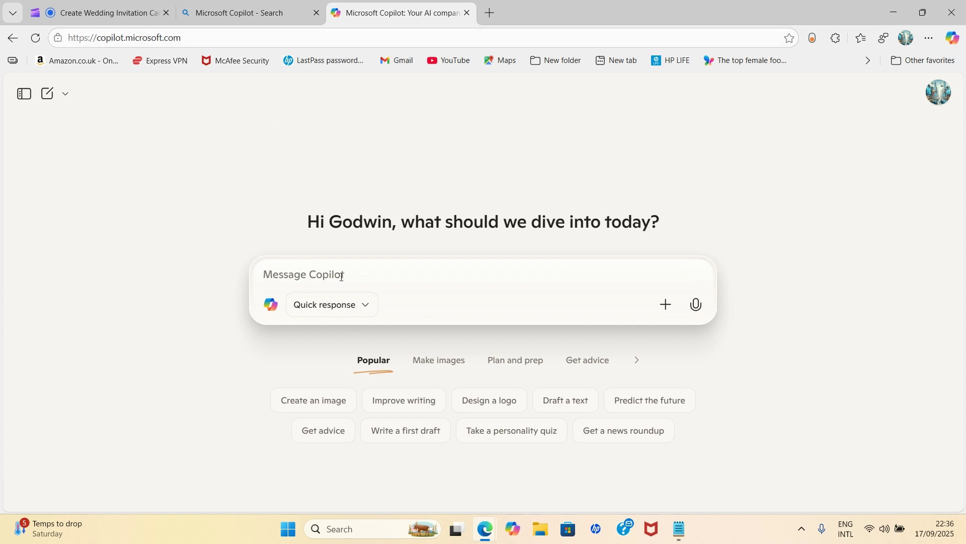
pyautogui.click(666, 305)
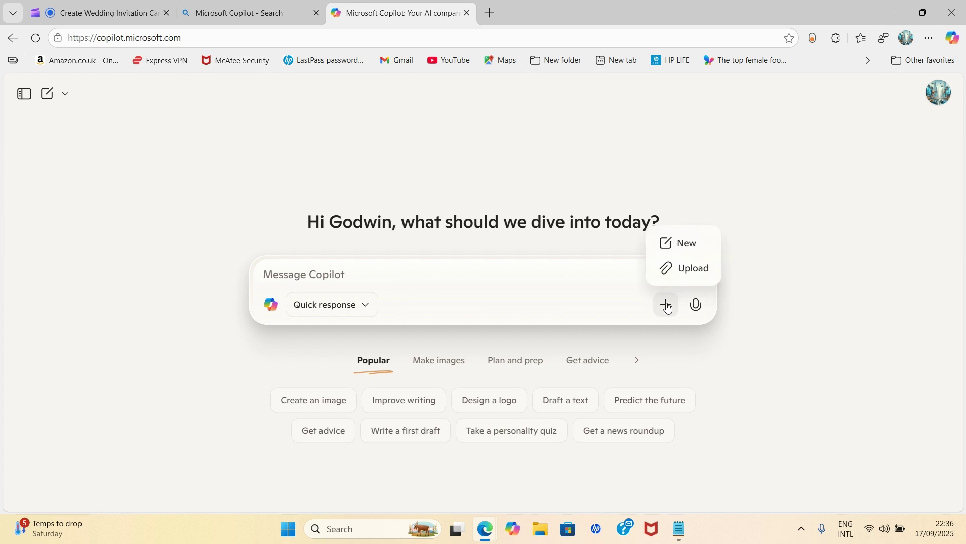
pyautogui.click(685, 269)
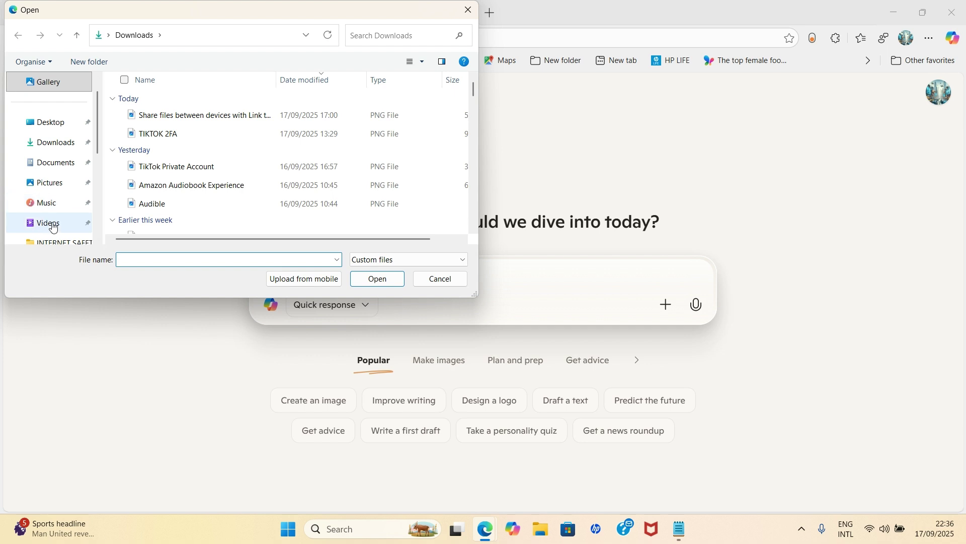
pyautogui.click(49, 184)
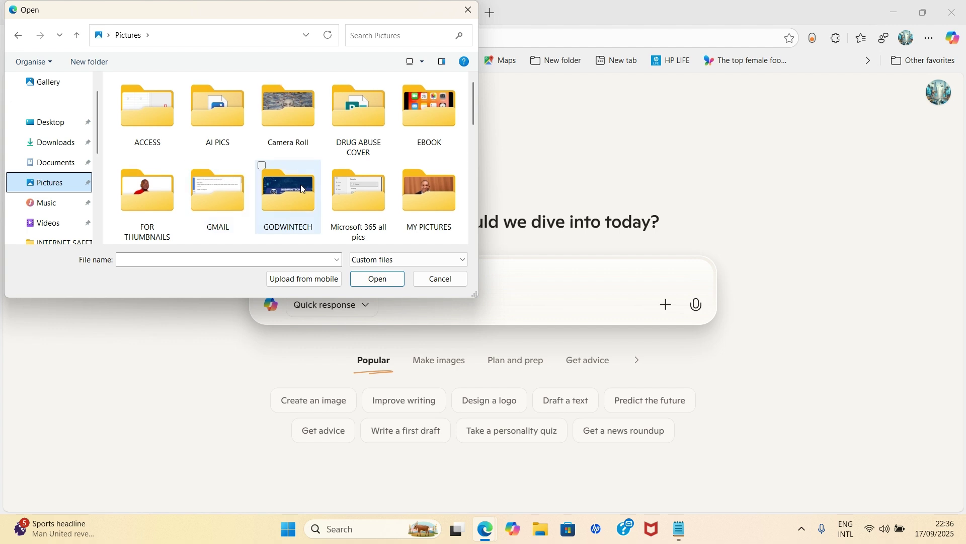
pyautogui.scroll(-2, 302, 189)
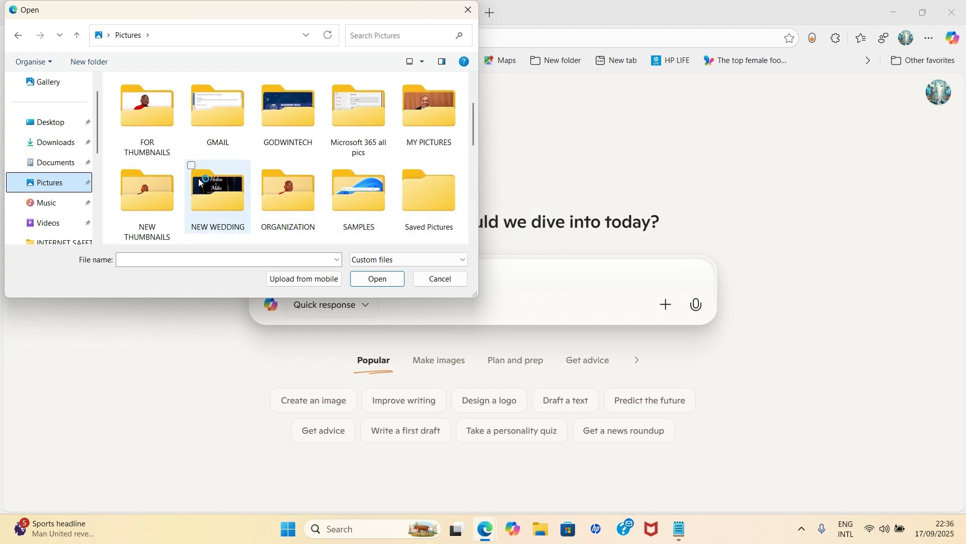
pyautogui.scroll(-3, 362, 166)
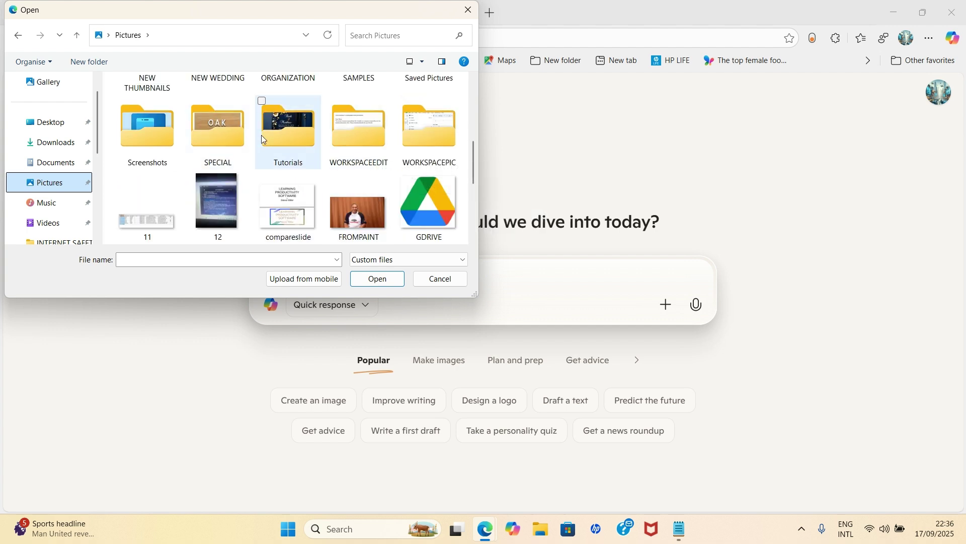
pyautogui.doubleClick(301, 143)
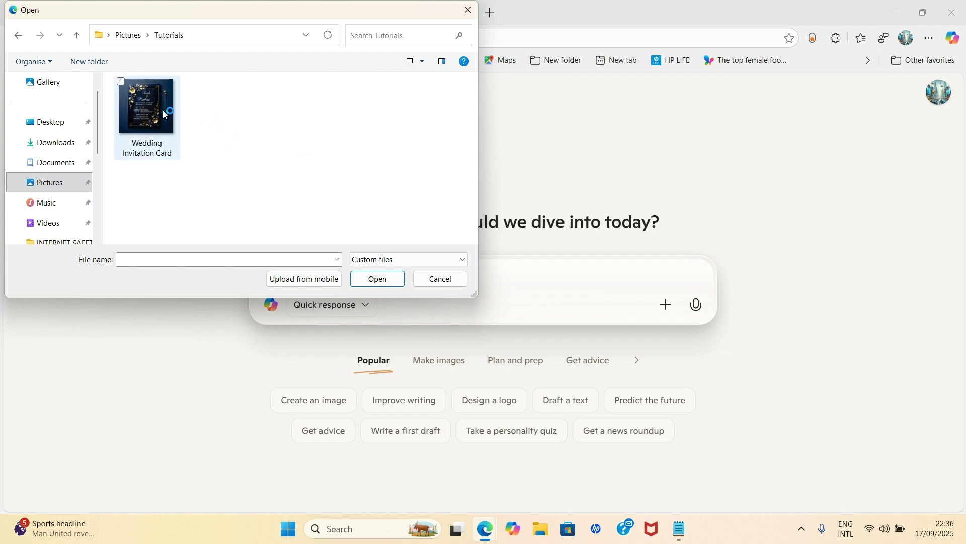
pyautogui.click(147, 109)
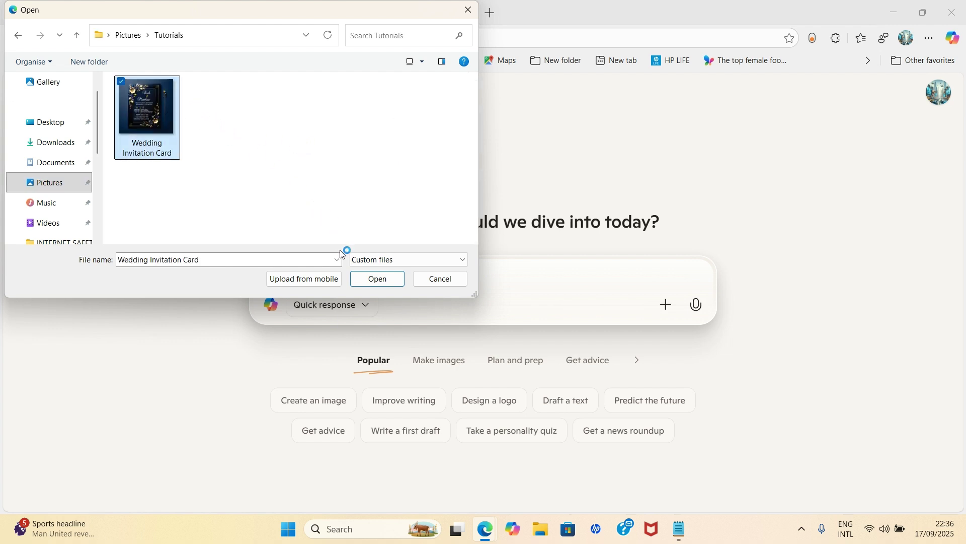
pyautogui.click(377, 280)
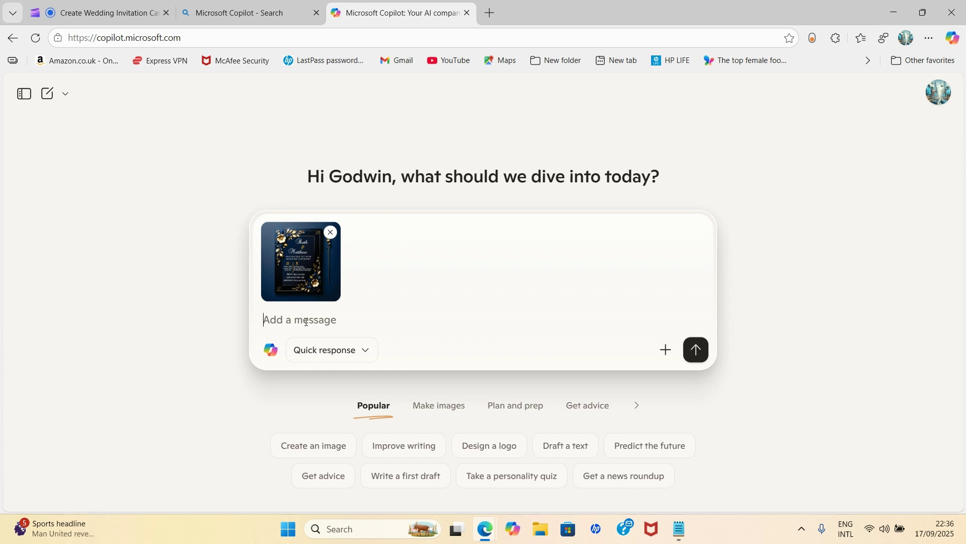
# Step: Paste the card-editing prompt and send it with the attached wedding card
pyautogui.write('Change "Ruth & Matthew" to "Olivia & Godwin". After that, erase every other text and icon on the card while maintaining the card design and background color.')
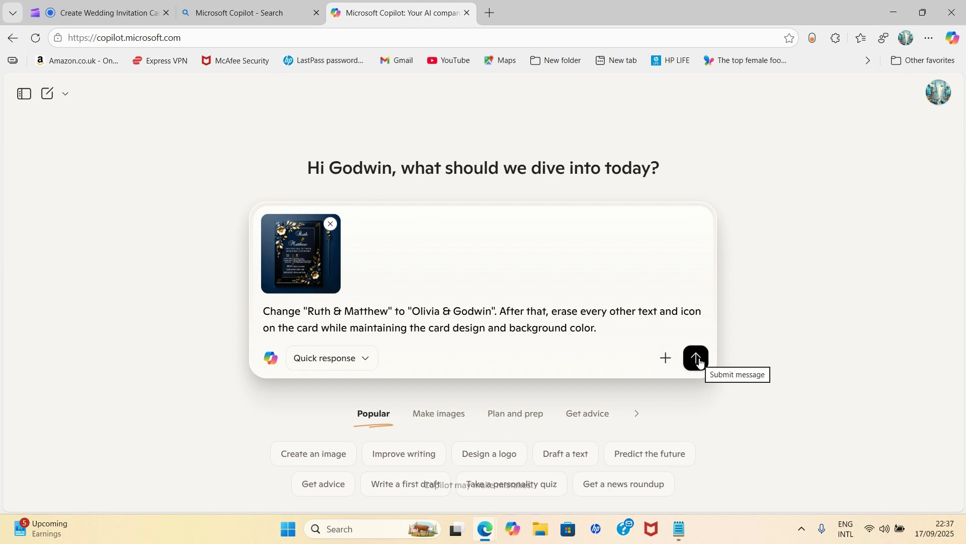
pyautogui.click(697, 358)
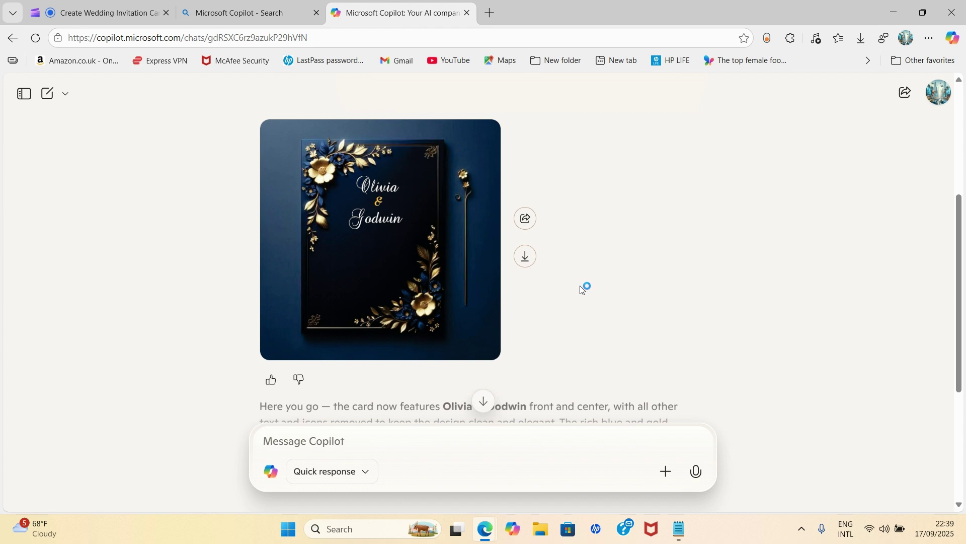
# Step: Download the reworked card and open Copilot_20250917_223943.png from Downloads in Photos
pyautogui.click(525, 258)
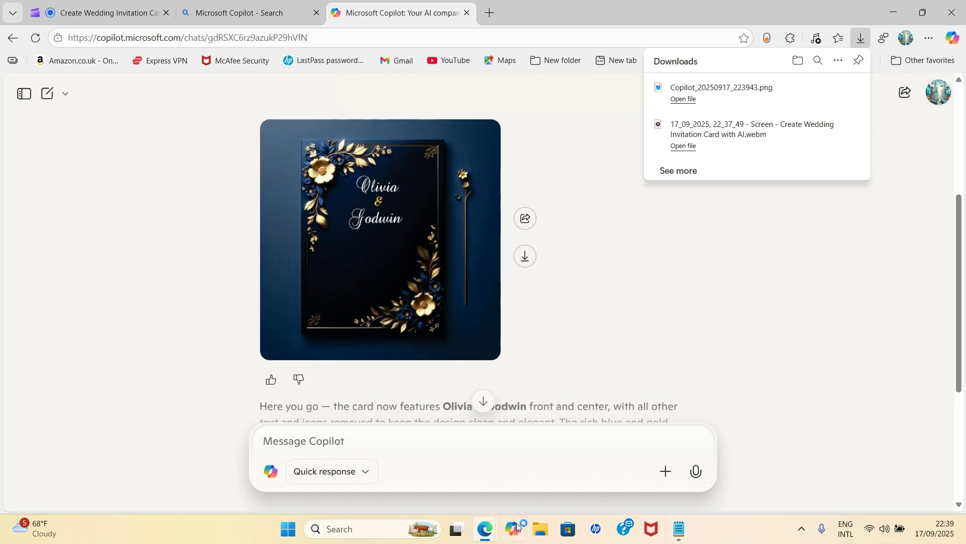
pyautogui.click(540, 528)
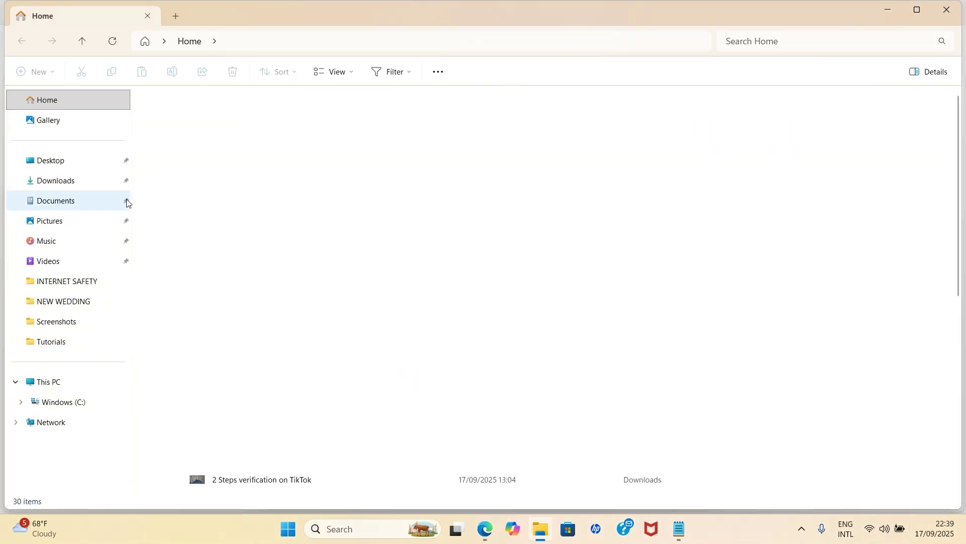
pyautogui.click(61, 184)
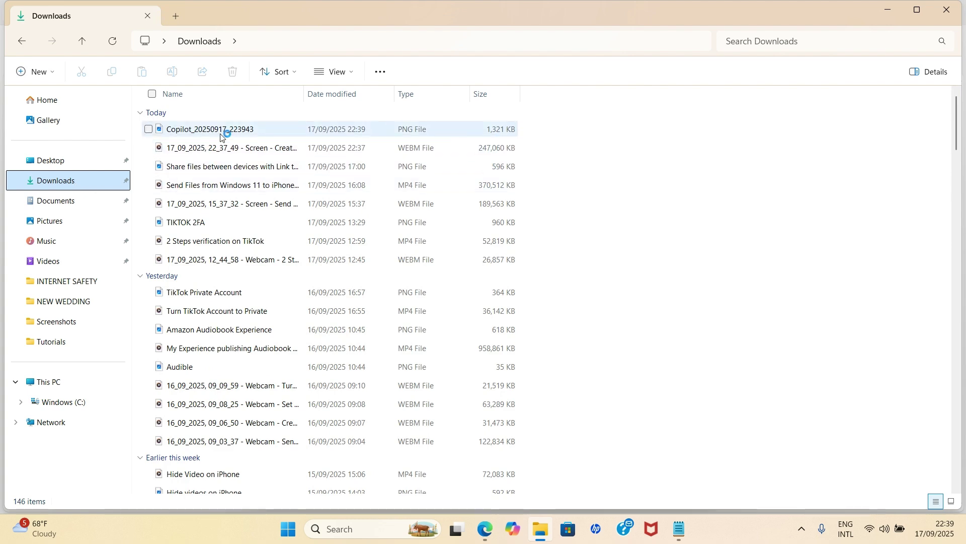
pyautogui.click(225, 130)
pyautogui.doubleClick(225, 131)
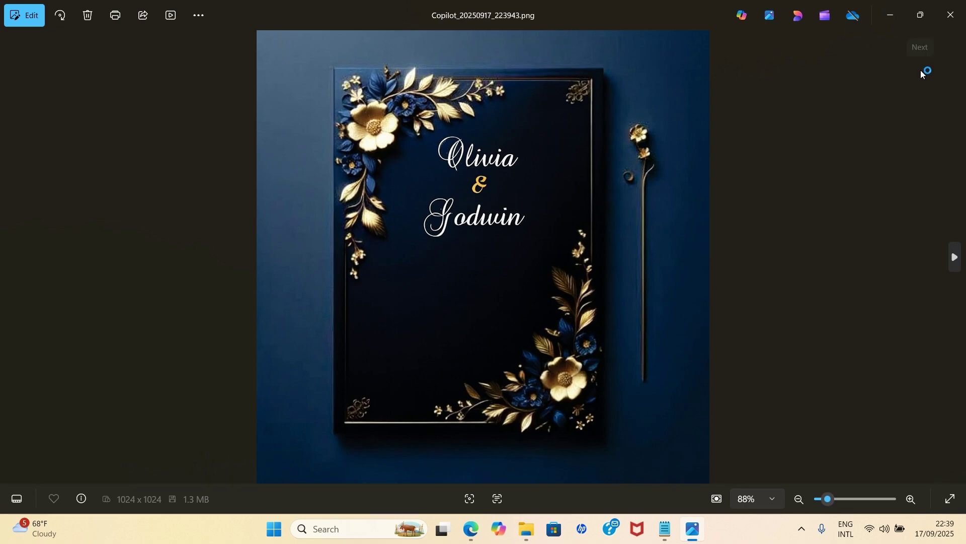
# Step: Back in Copilot, request the quote 'Two hearts, one love, one unforgettable day.' beneath the names
pyautogui.click(952, 15)
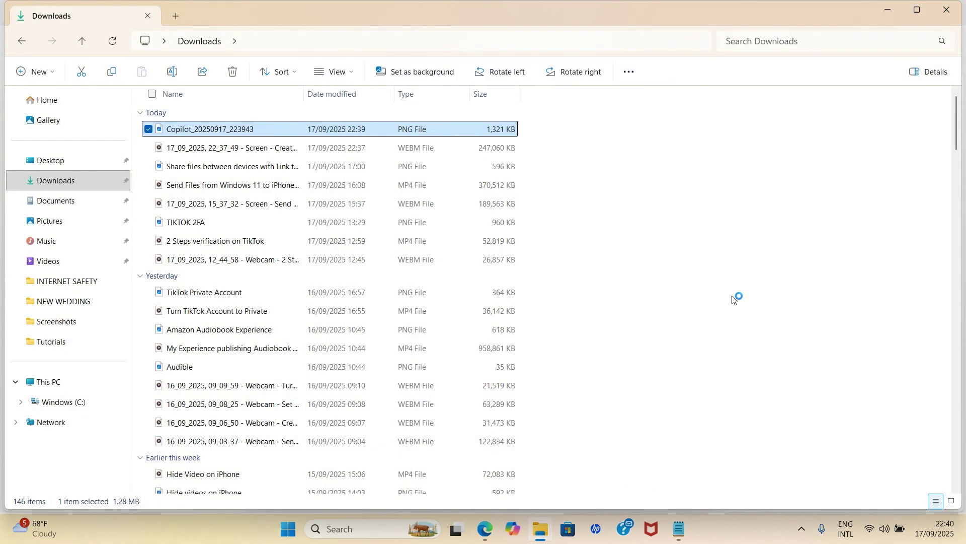
pyautogui.hotkey('alt', 'Tab')
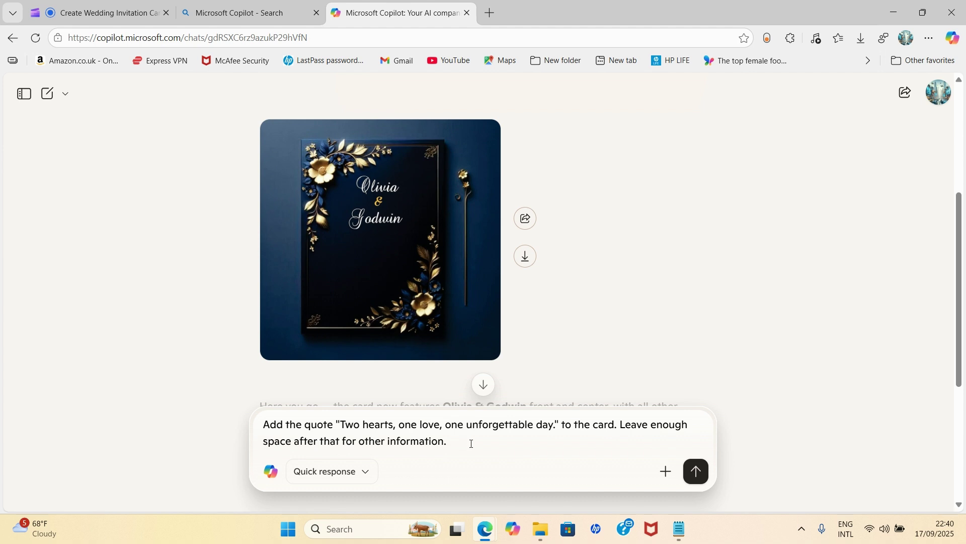
pyautogui.click(696, 472)
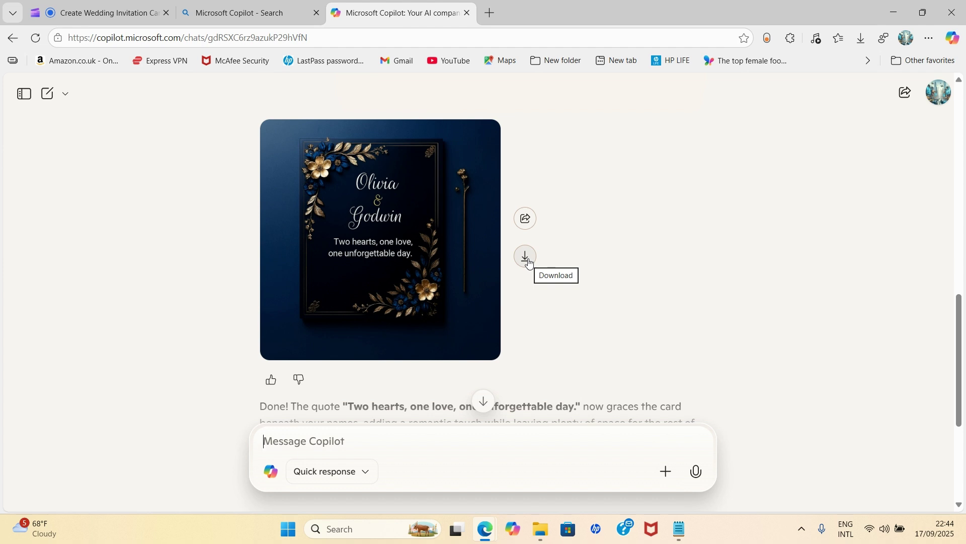
# Step: Download the quoted card version and open the saved image file
pyautogui.click(527, 258)
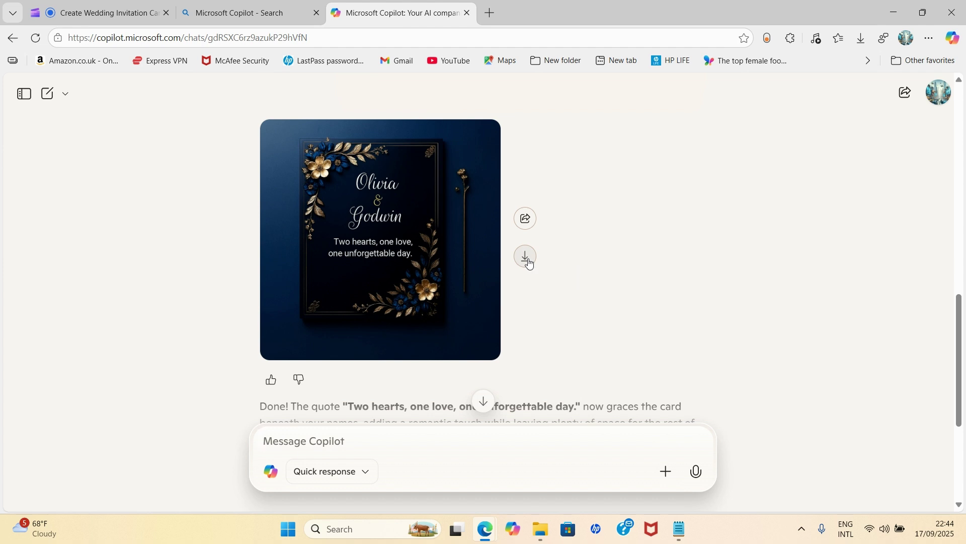
pyautogui.click(684, 101)
pyautogui.scroll(-1, 609, 323)
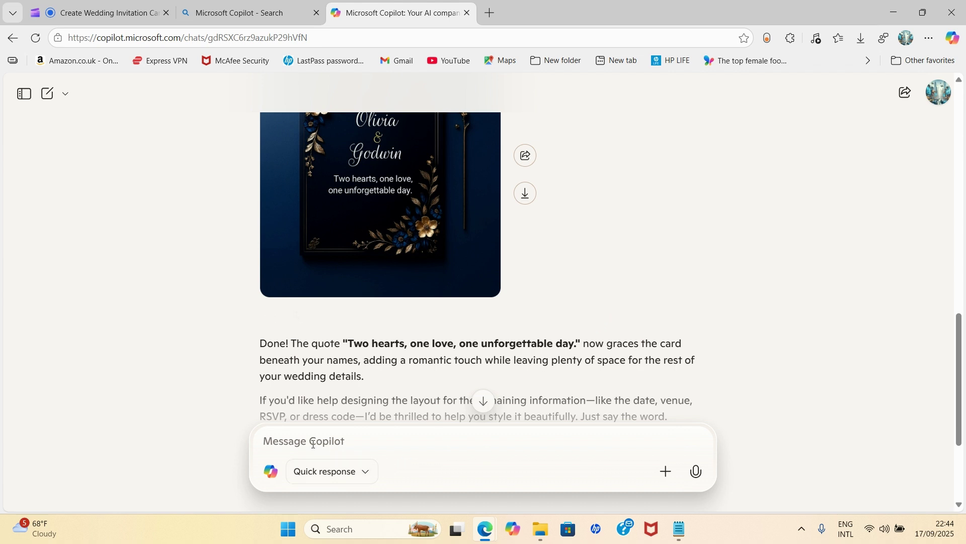
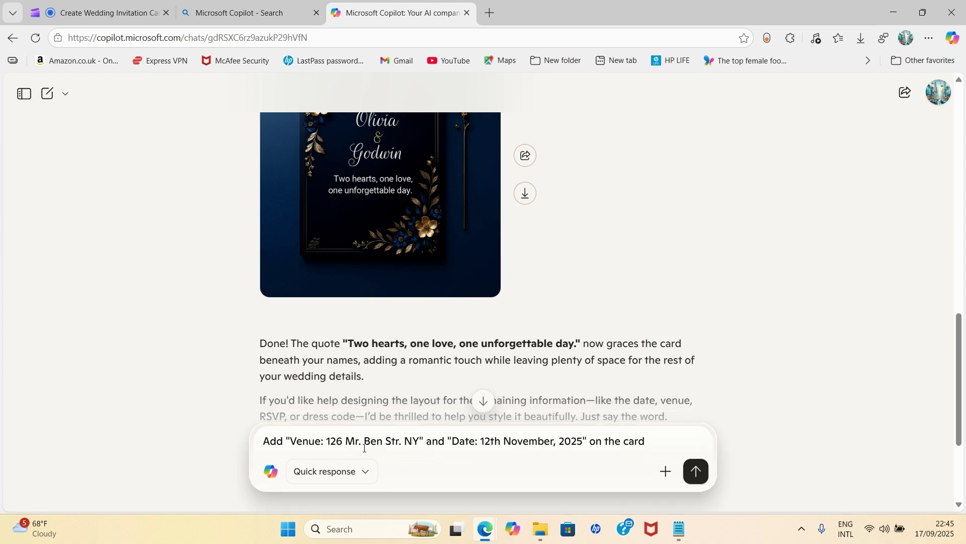
# Step: Paste and send the request adding the venue address and Date: 12th November, 2025
pyautogui.click(697, 473)
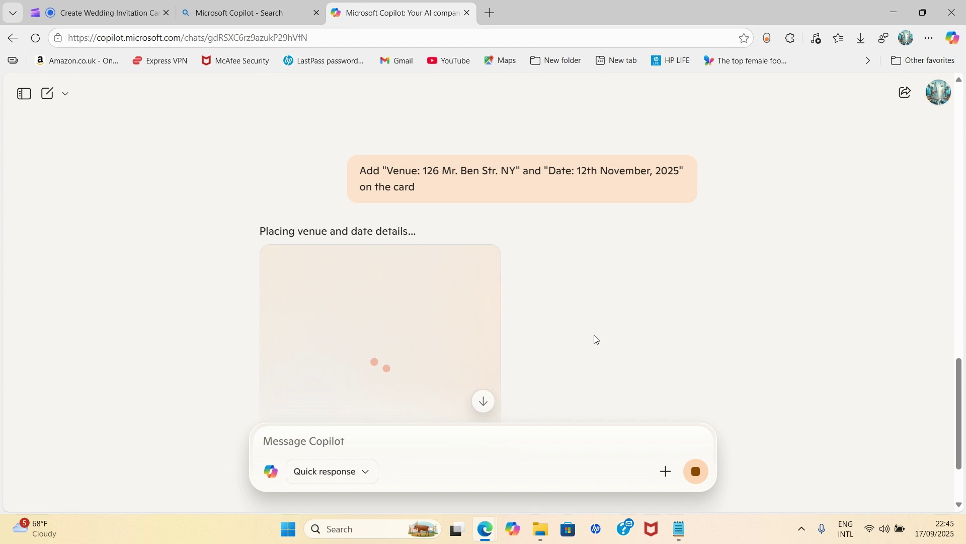
# Step: Save the venue-and-date card version as Copilot_20250917_224758.png
pyautogui.scroll(-2, 553, 312)
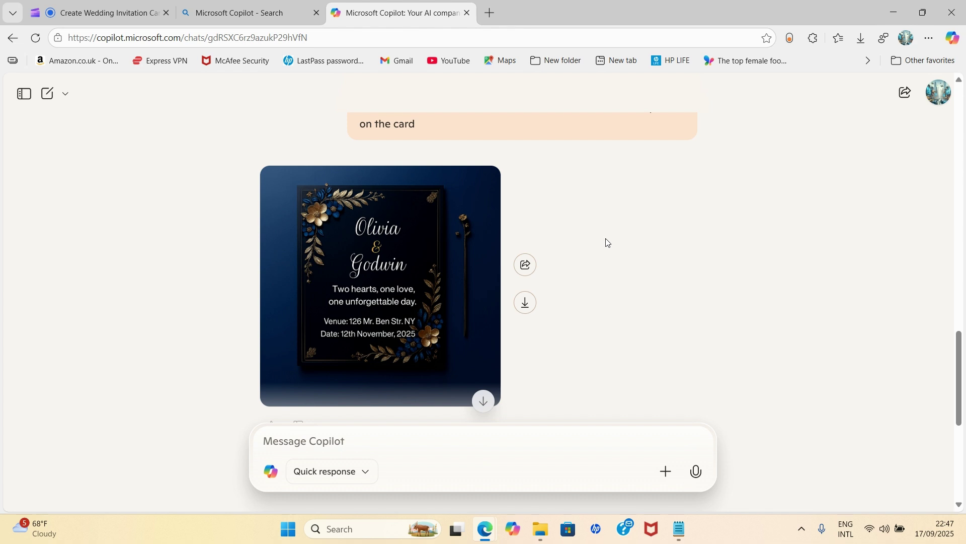
pyautogui.click(526, 303)
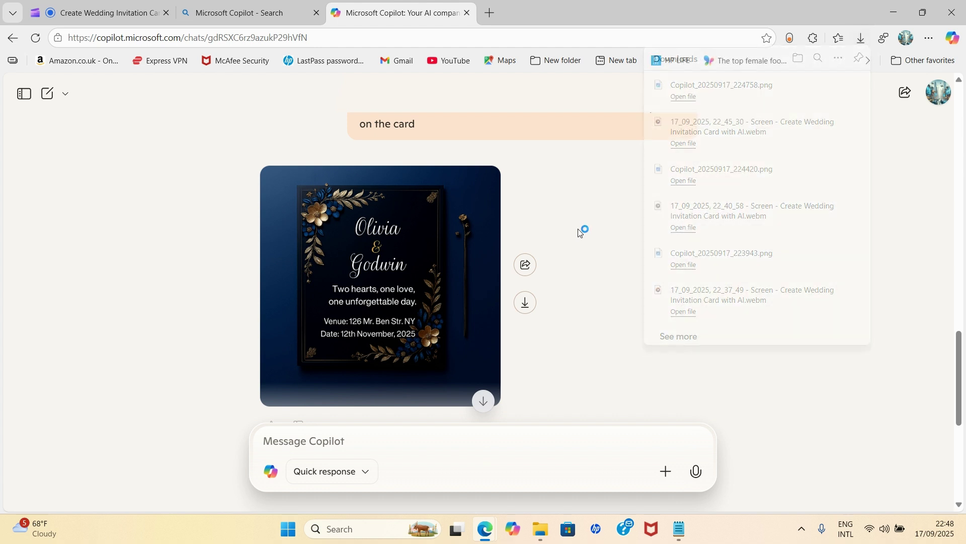
pyautogui.scroll(-1, 393, 318)
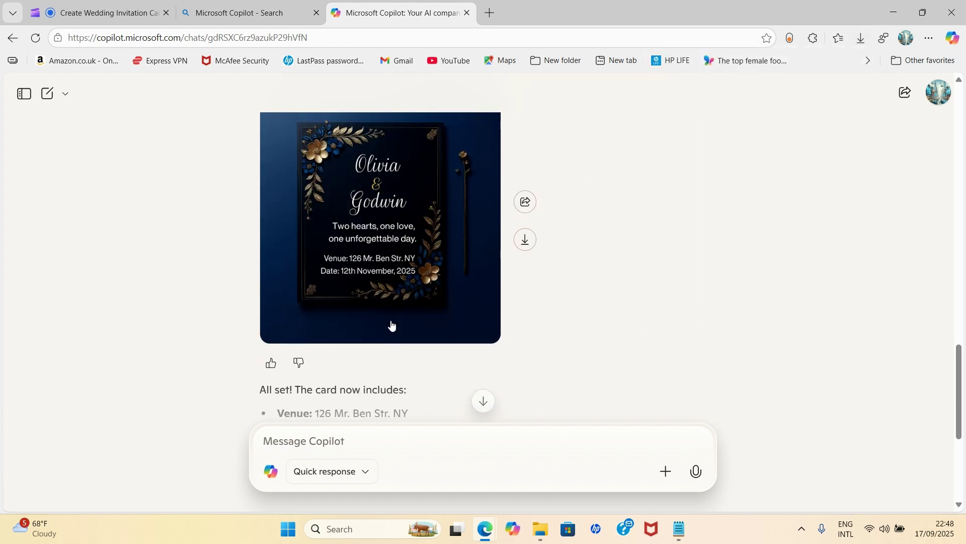
pyautogui.scroll(-2, 392, 318)
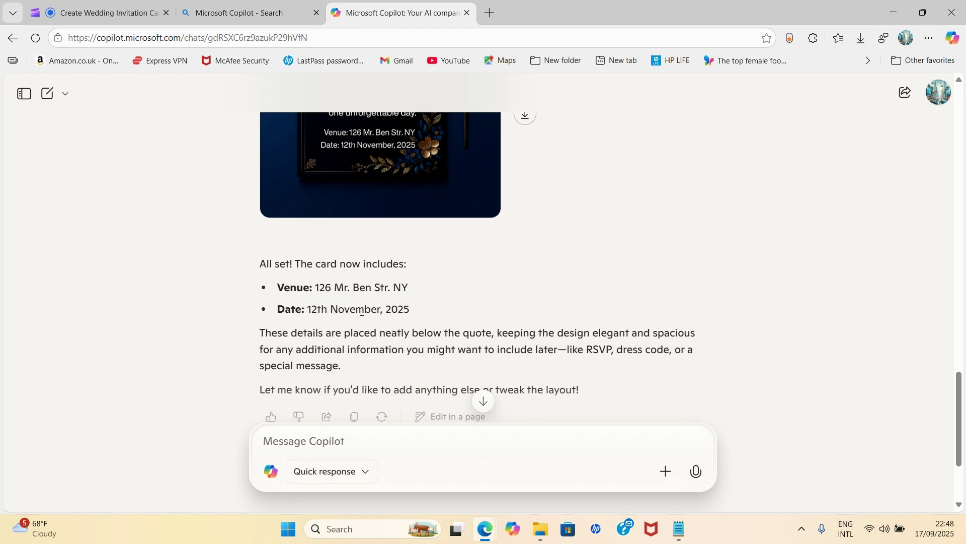
# Step: Scroll through Copilot's reply to check the card's names, quote, venue and 12th November, 2025 date
pyautogui.scroll(-1, 433, 312)
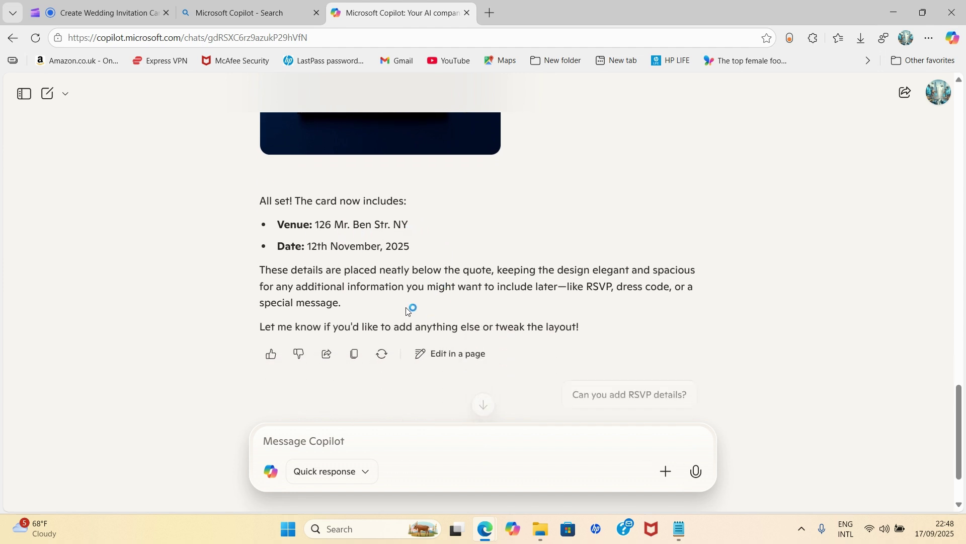
pyautogui.scroll(1, 368, 288)
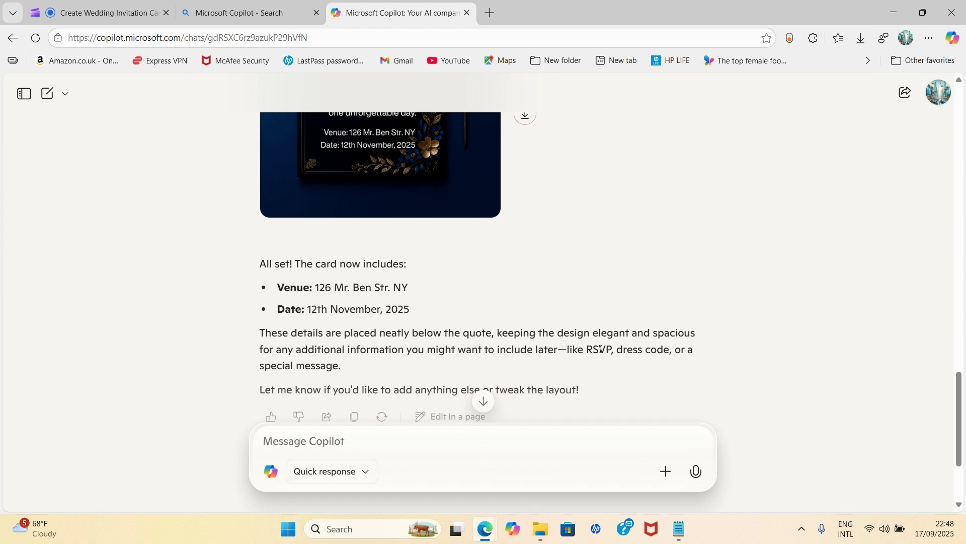
pyautogui.scroll(1, 626, 348)
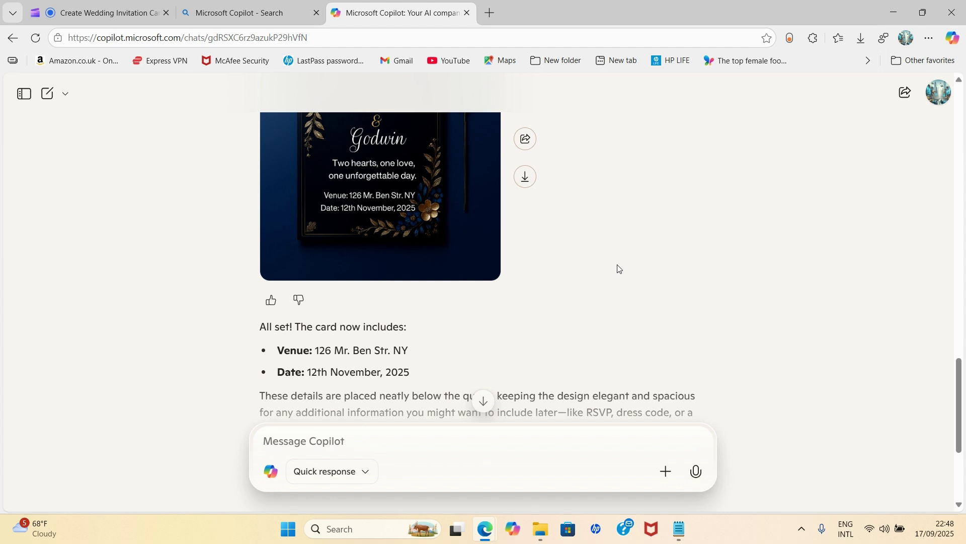
pyautogui.scroll(-1, 600, 385)
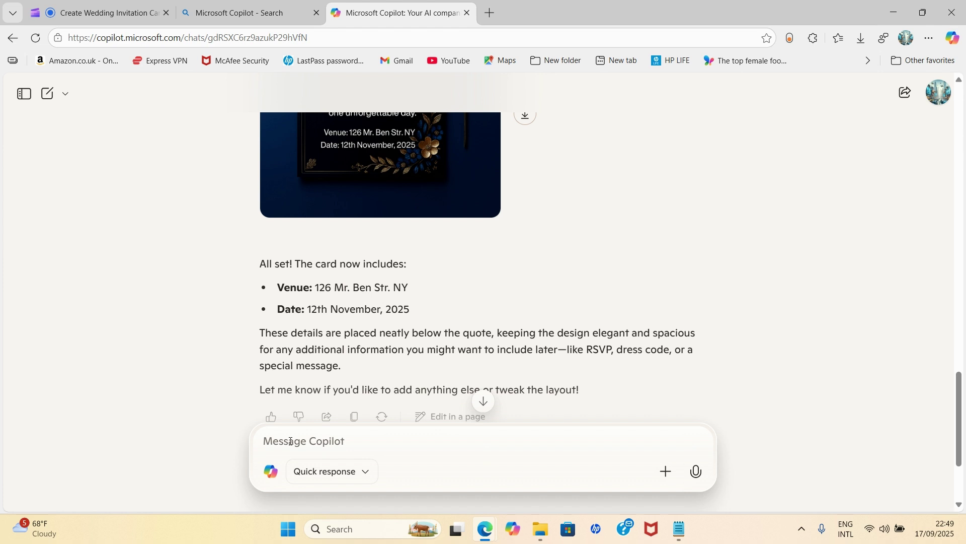
# Step: Send the pasted request 'Add "Time:12PM" on the Card' and review the regenerated card
pyautogui.write('Add "Time:12PM" on the Card')
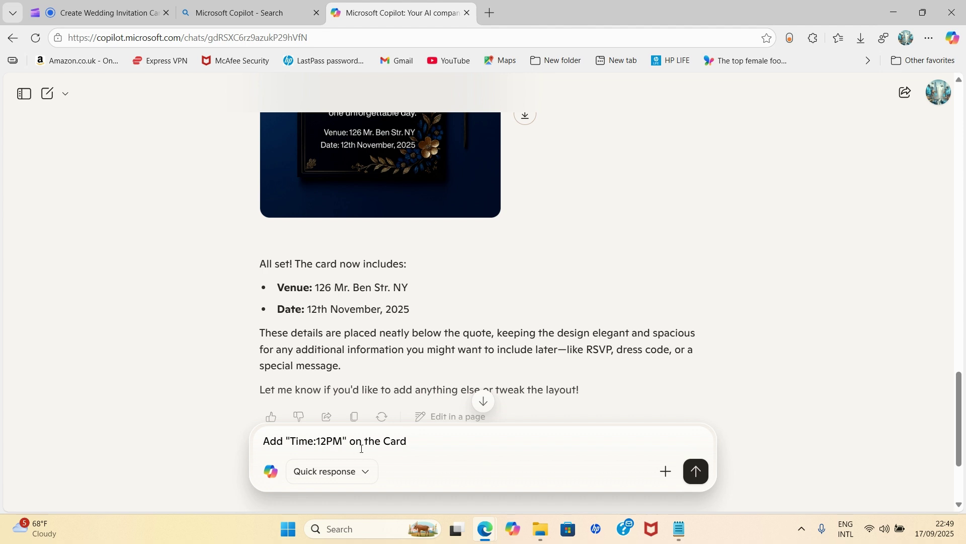
pyautogui.click(706, 478)
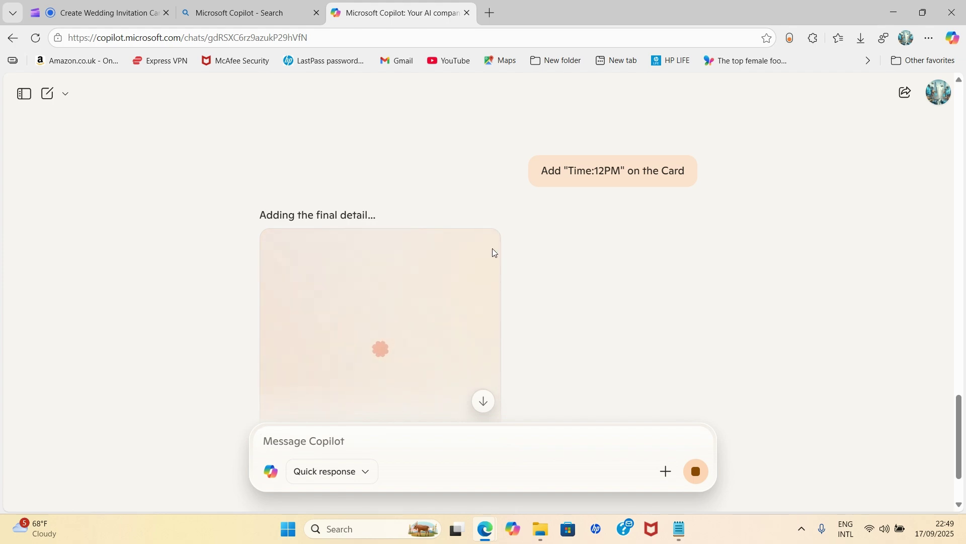
pyautogui.scroll(7, 478, 241)
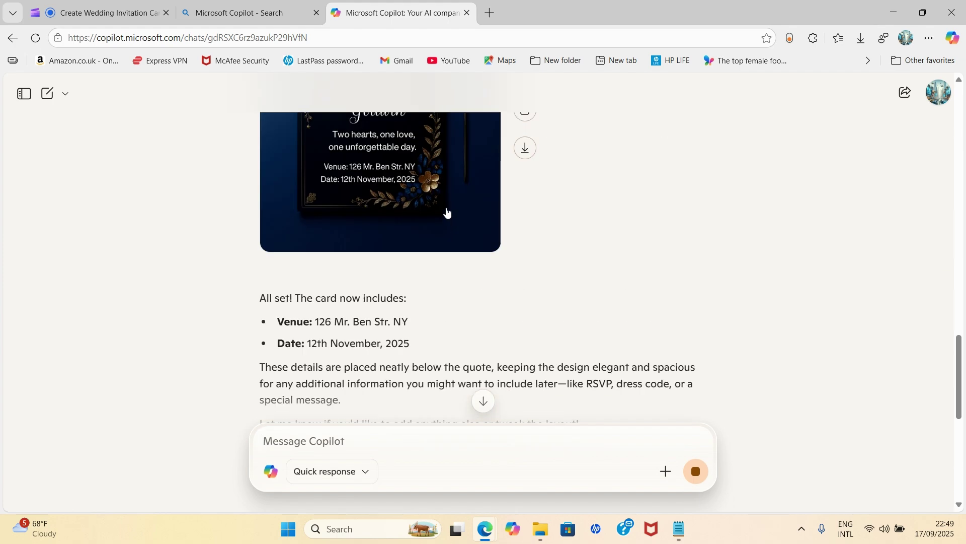
pyautogui.scroll(-7, 505, 267)
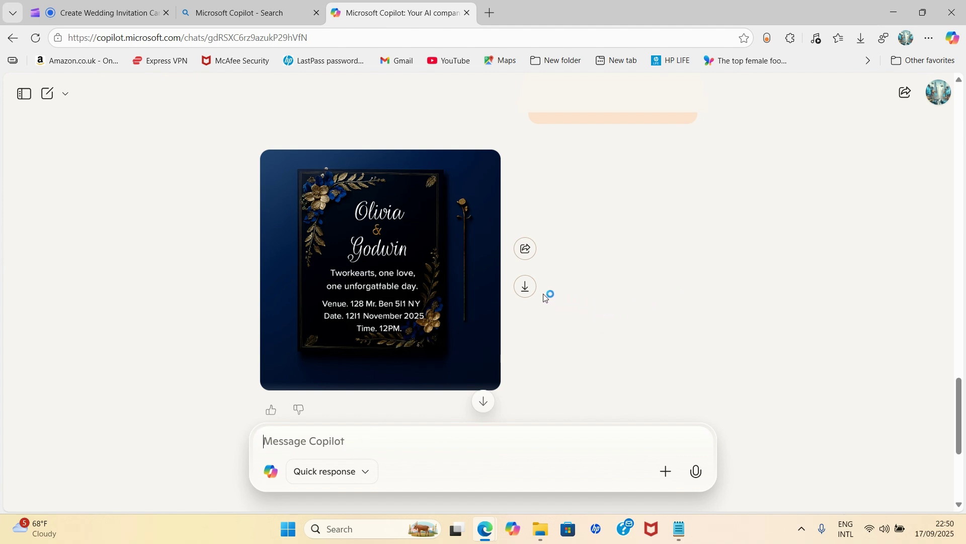
# Step: Download the latest card image with the 12PM time as Copilot_20250917_225049.png
pyautogui.click(527, 288)
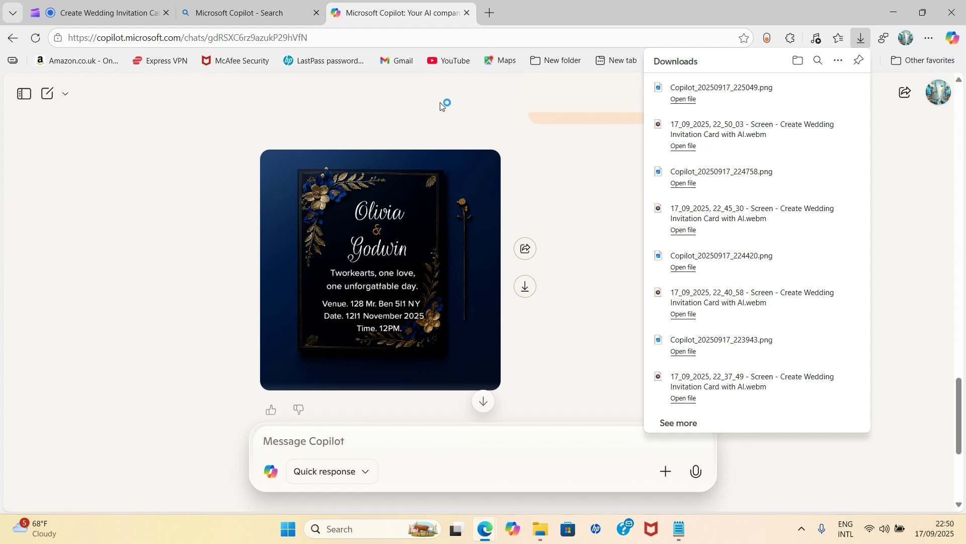
pyautogui.moveTo(540, 532)
# Step: Refresh the Downloads folder and open Copilot_20250917_225049.png
pyautogui.click(538, 533)
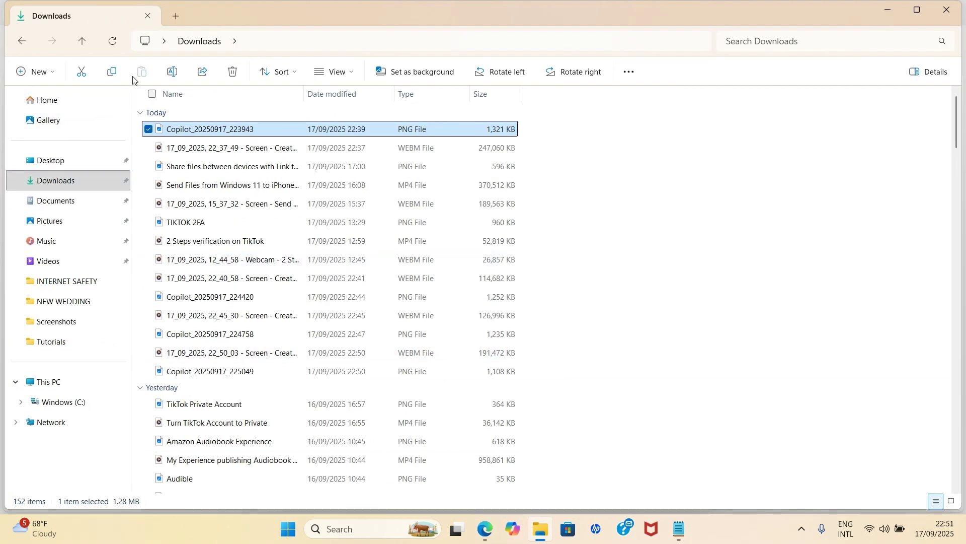
pyautogui.click(112, 42)
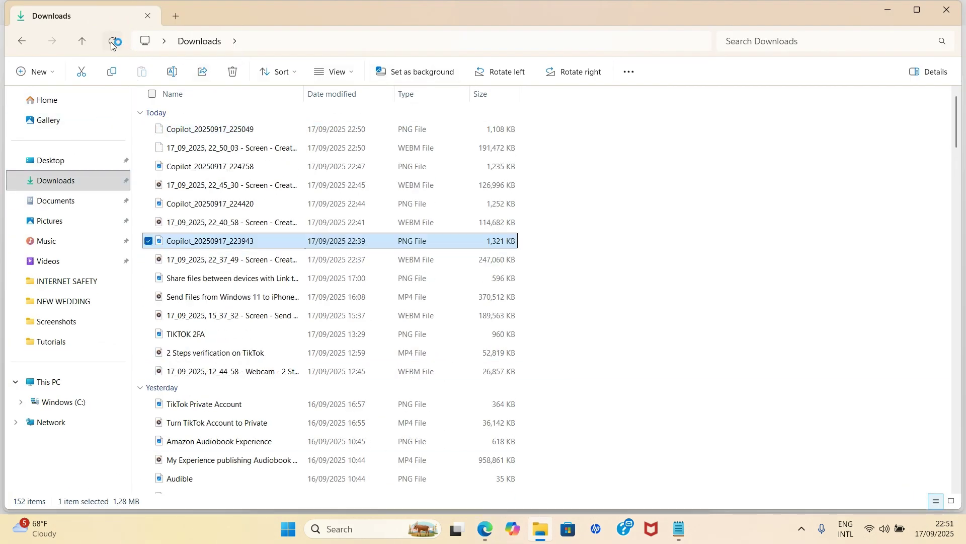
pyautogui.click(217, 130)
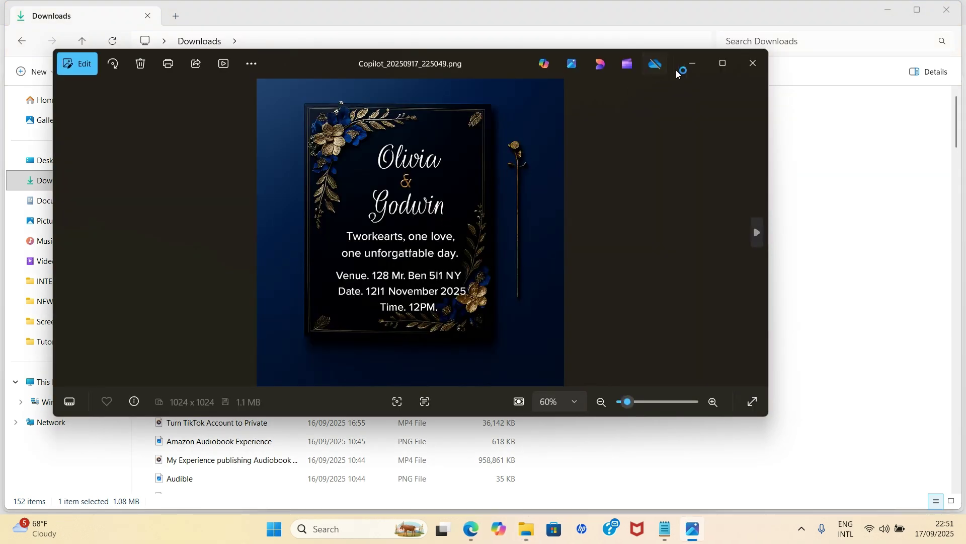
# Step: Maximize the Photos window showing Copilot_20250917_225049.png
pyautogui.click(724, 65)
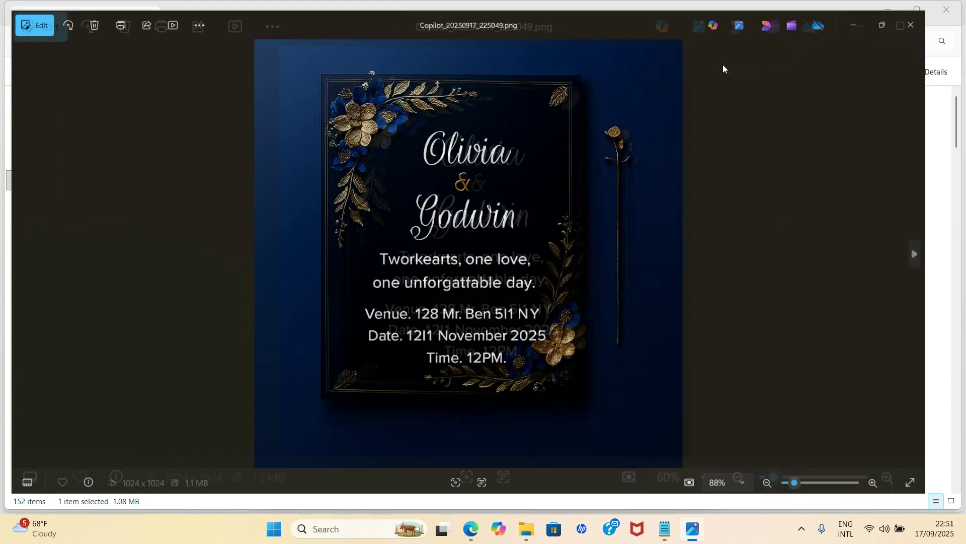